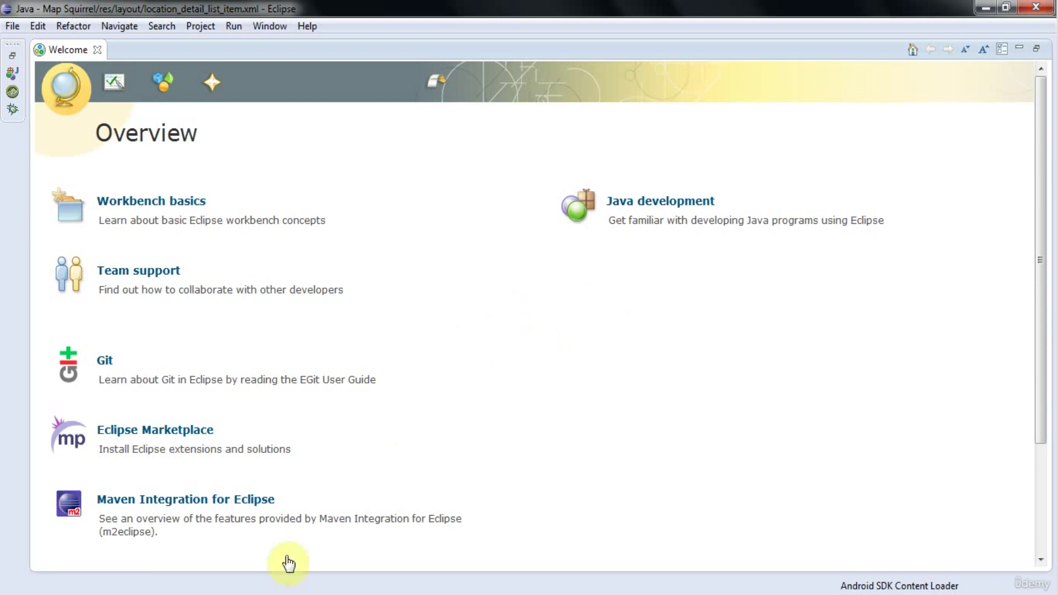
Bring the Chrome window showing the Google UK homepage to the front
{"action": "mouse_move", "coordinate": [260, 593]}
{"action": "left_click", "coordinate": [345, 534]}
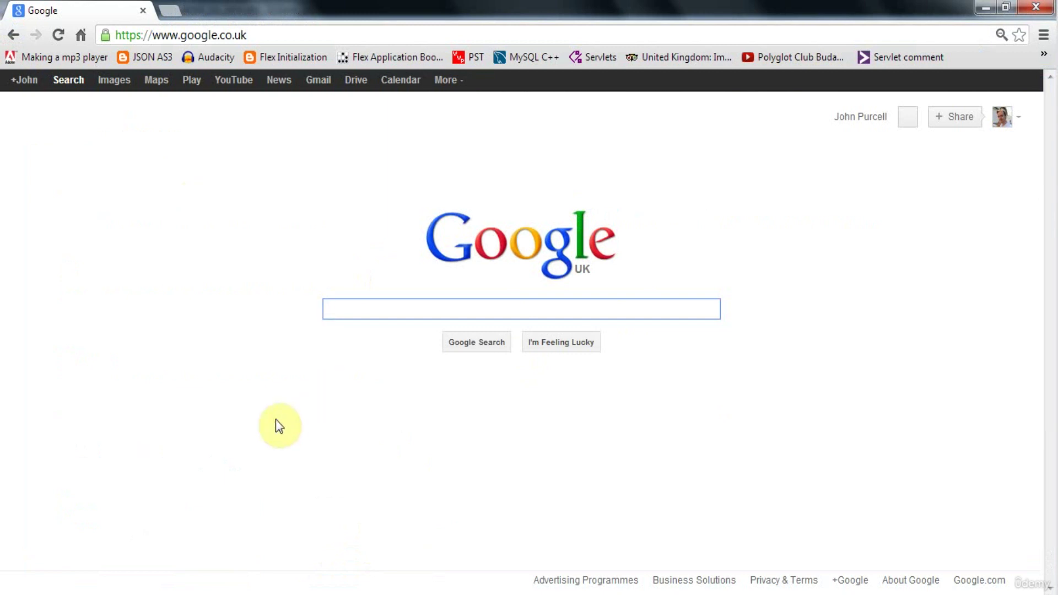
Search Google for 'jre 7', briefly trying 'jre 8', and open the Oracle JRE 7 result
{"action": "type", "text": "jre "}
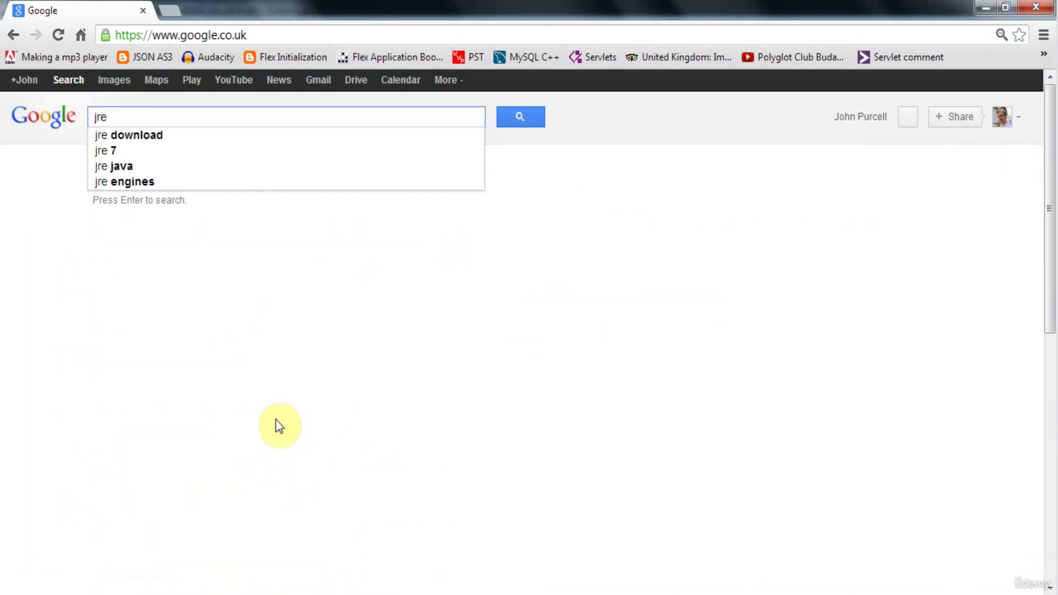
{"action": "type", "text": "7"}
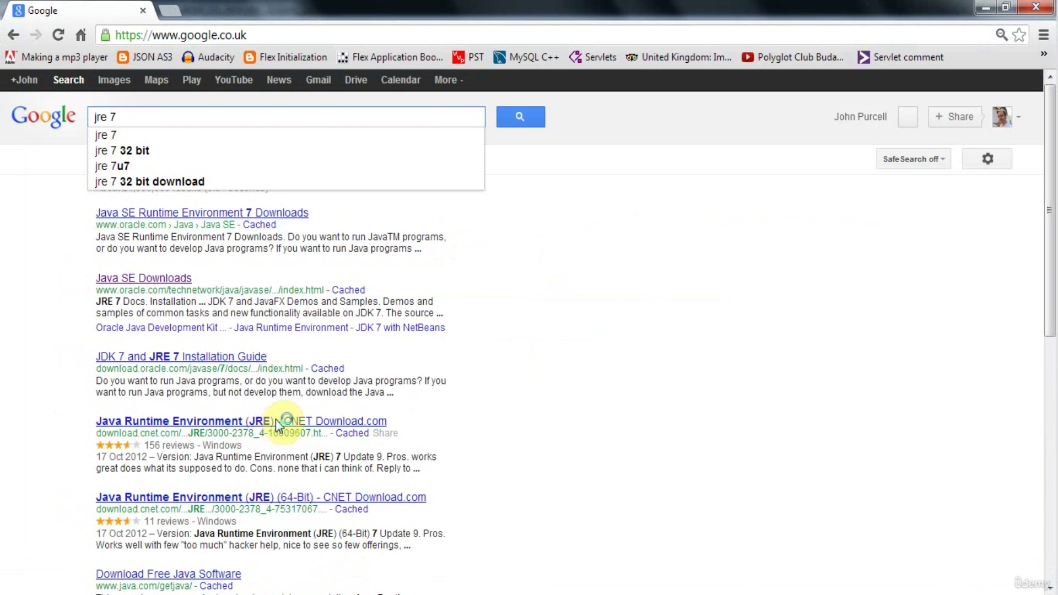
{"action": "key", "text": "BackSpace"}
{"action": "type", "text": "8"}
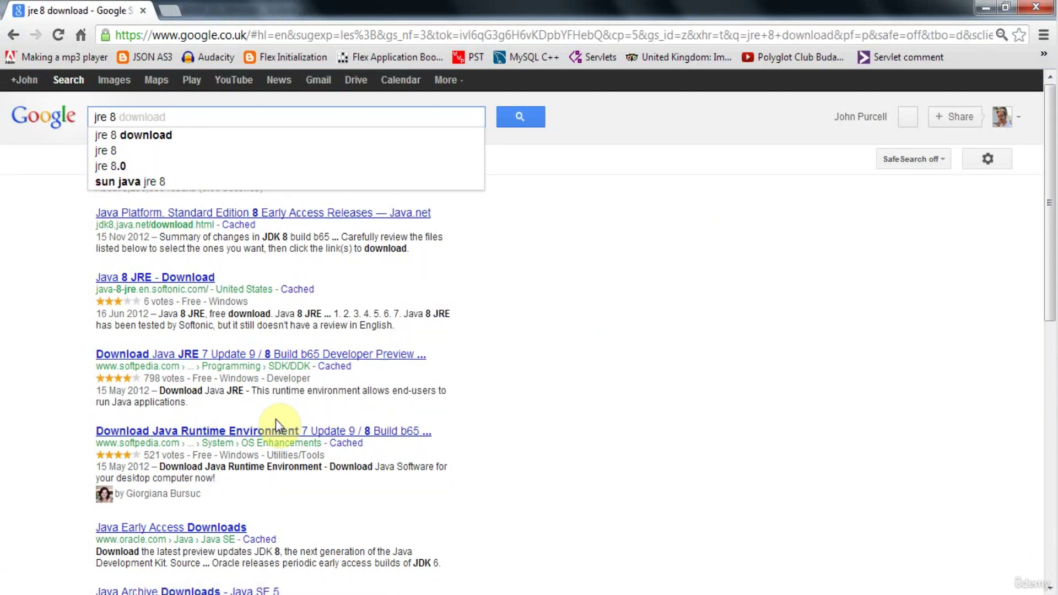
{"action": "key", "text": "BackSpace"}
{"action": "type", "text": "7"}
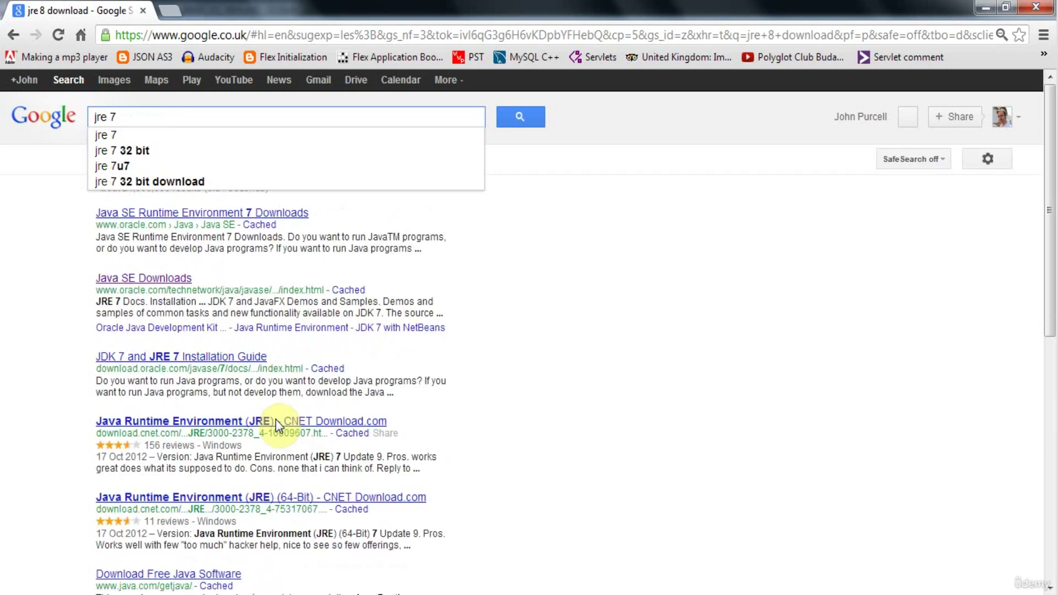
{"action": "left_click", "coordinate": [276, 419]}
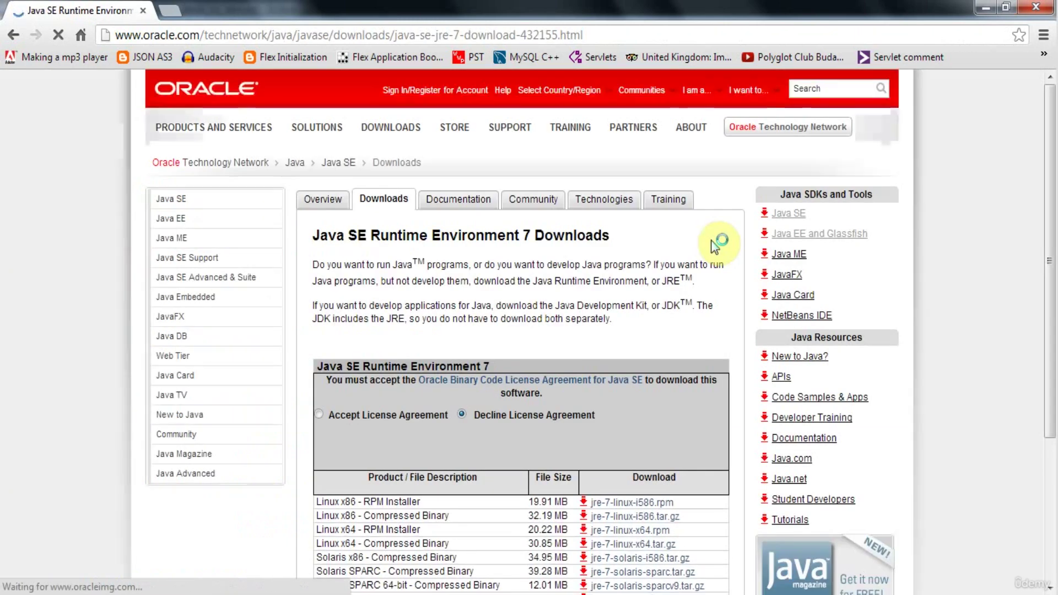
Scroll the JRE 7 Downloads page down to the download table with the Windows rows
{"action": "left_click_drag", "start_coordinate": [1054, 113], "coordinate": [1053, 204]}
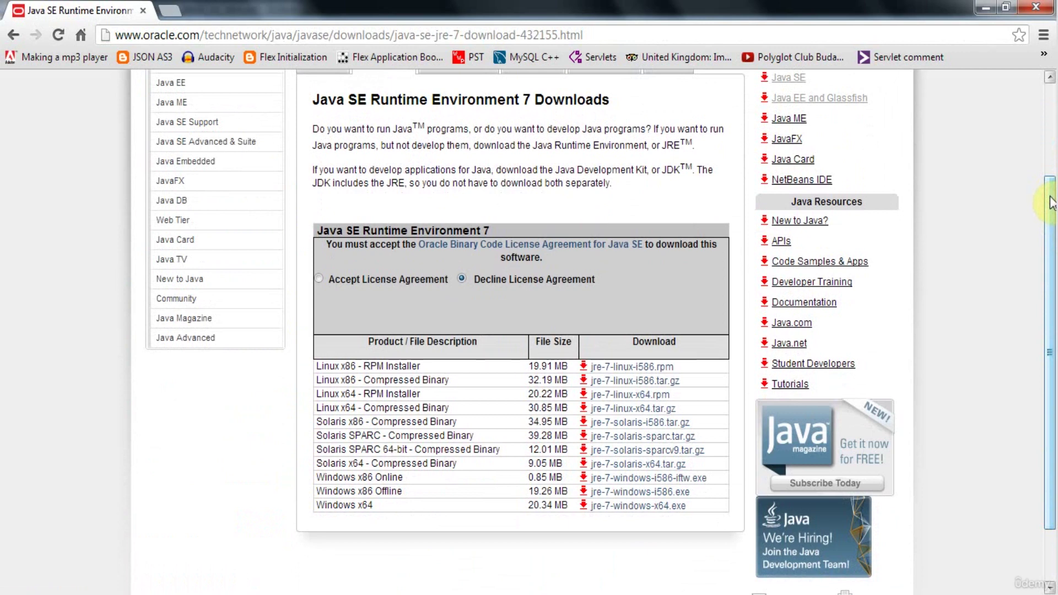
{"action": "left_click_drag", "start_coordinate": [1050, 201], "coordinate": [1050, 200]}
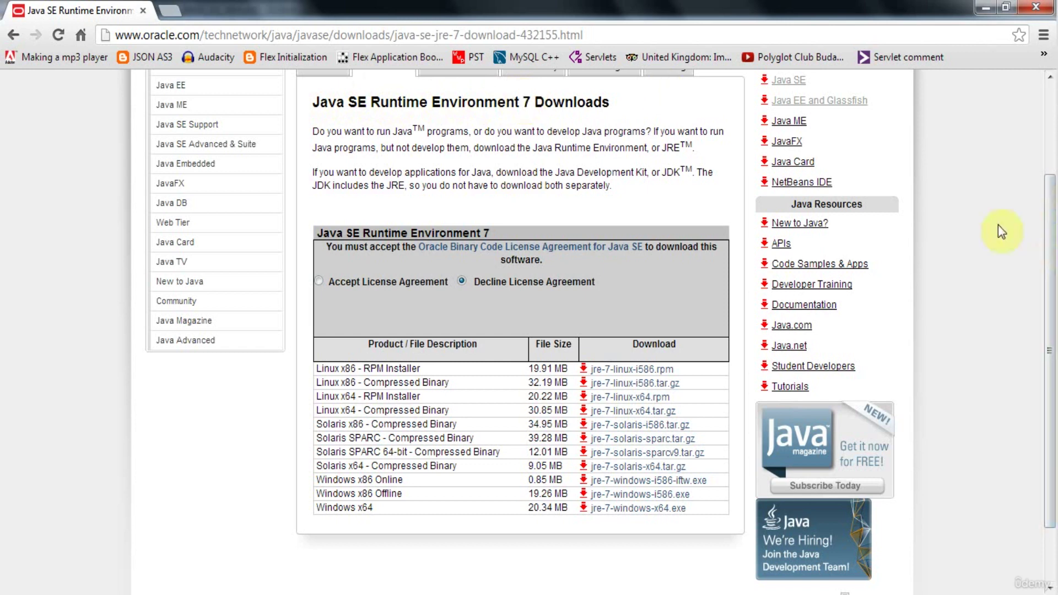
{"action": "mouse_move", "coordinate": [1052, 208]}
{"action": "left_mouse_down"}
{"action": "mouse_move", "coordinate": [1054, 177]}
{"action": "mouse_move", "coordinate": [1054, 226]}
{"action": "left_mouse_up"}
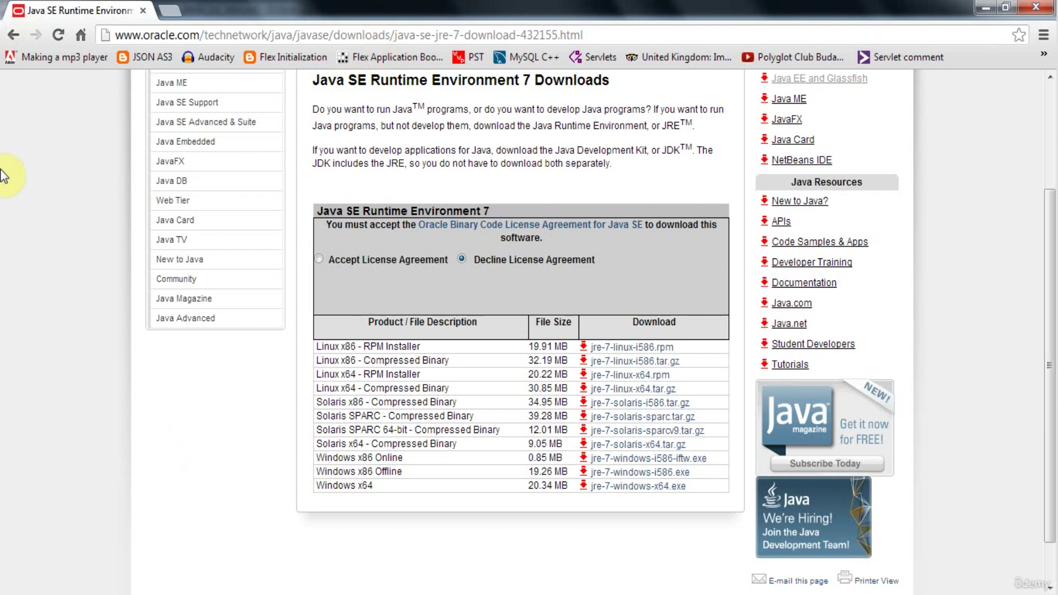
From the Google homepage, search 'jdk 7' and open Oracle's Java SE Development Kit 7 Downloads page
{"action": "left_click", "coordinate": [78, 33]}
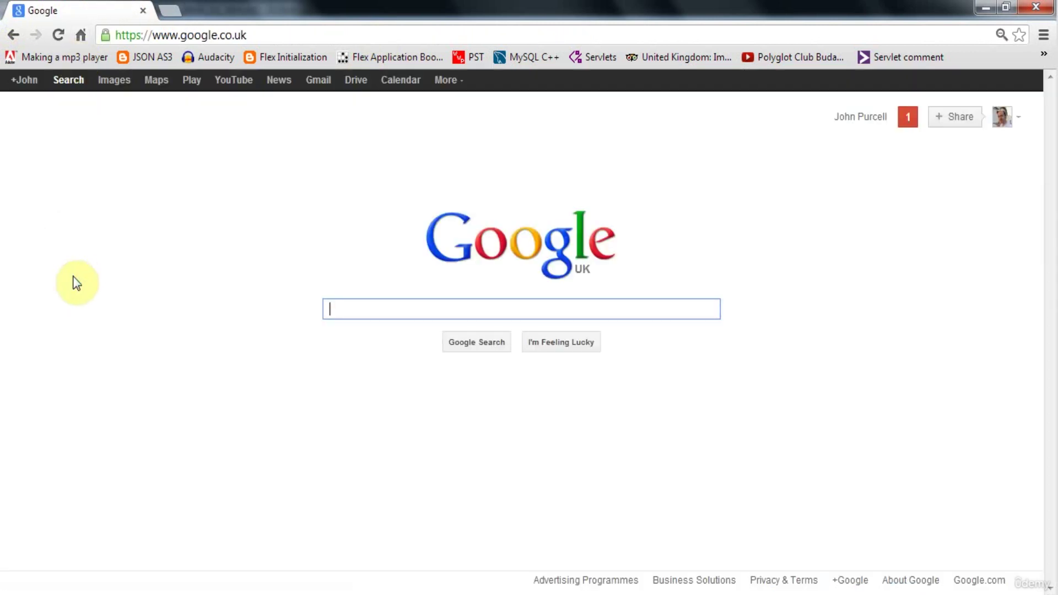
{"action": "type", "text": "jdk 7"}
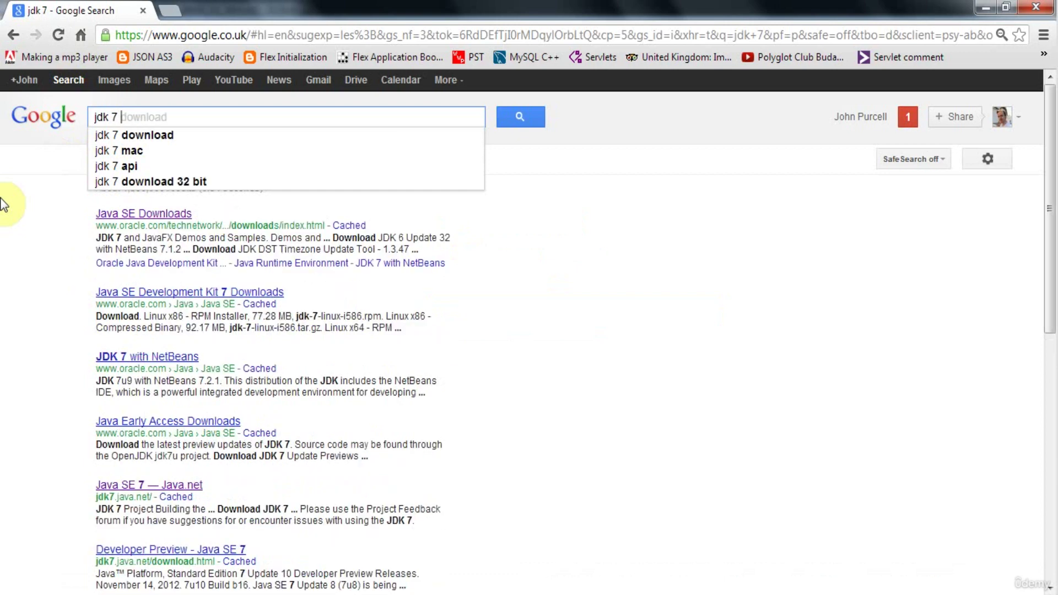
{"action": "key", "text": "Return"}
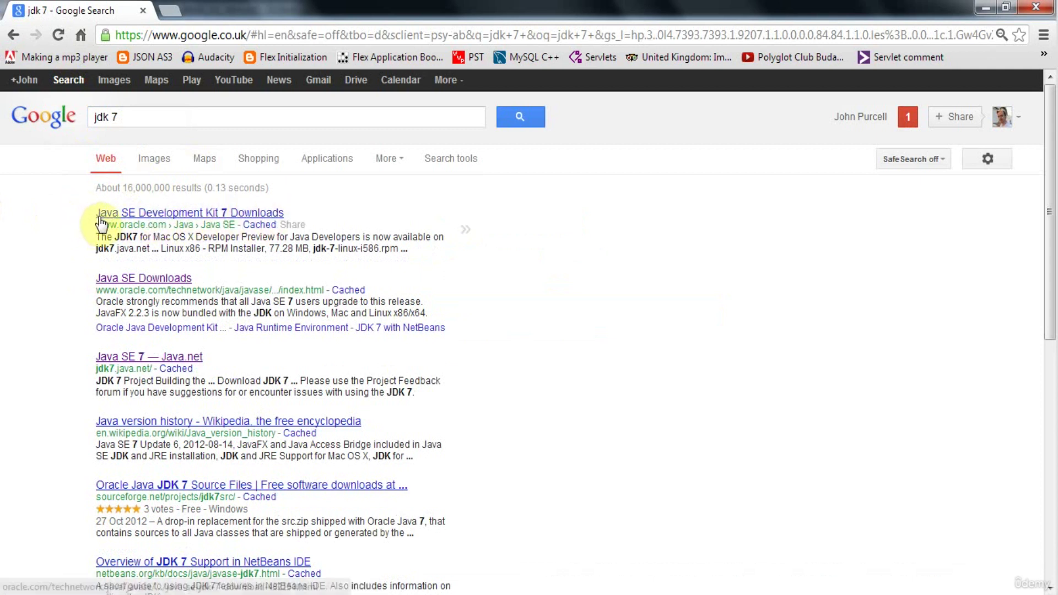
{"action": "left_click", "coordinate": [198, 214]}
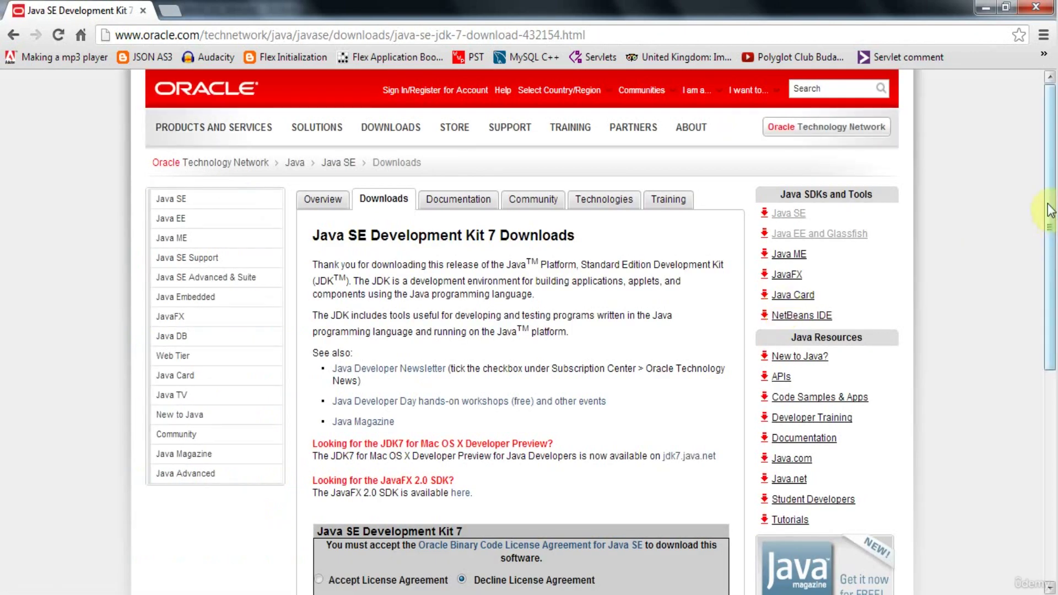
Accept the JDK 7 license agreement and scroll to the Windows x86 and x64 installers
{"action": "left_click_drag", "start_coordinate": [1050, 210], "coordinate": [1050, 322]}
{"action": "left_click", "coordinate": [319, 379]}
{"action": "left_click_drag", "start_coordinate": [1054, 251], "coordinate": [1054, 344]}
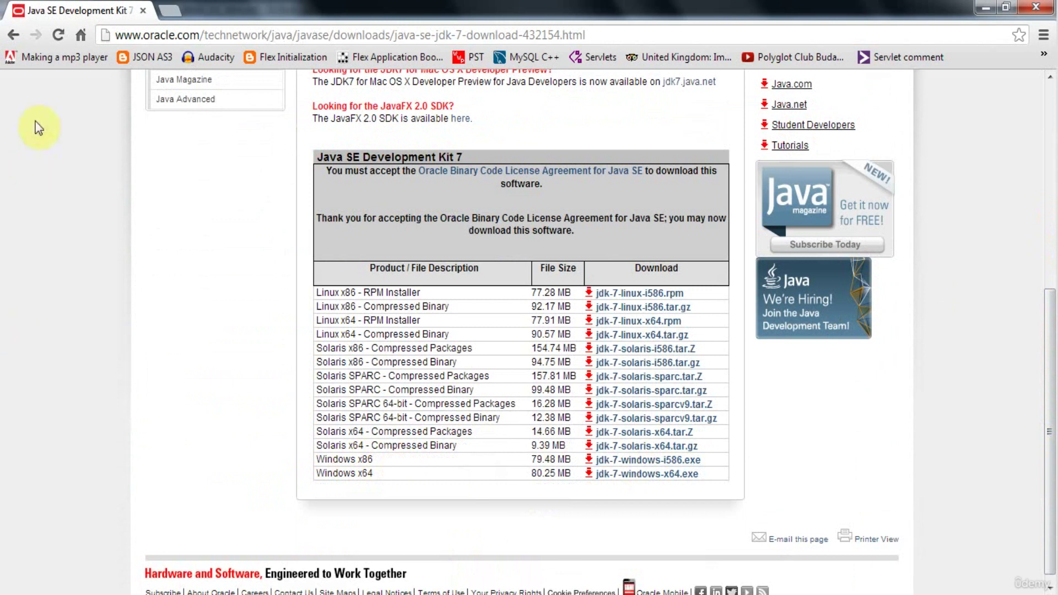
From the Google homepage, search 'eclipse java ide' and open the Eclipse Downloads result
{"action": "left_click", "coordinate": [80, 36]}
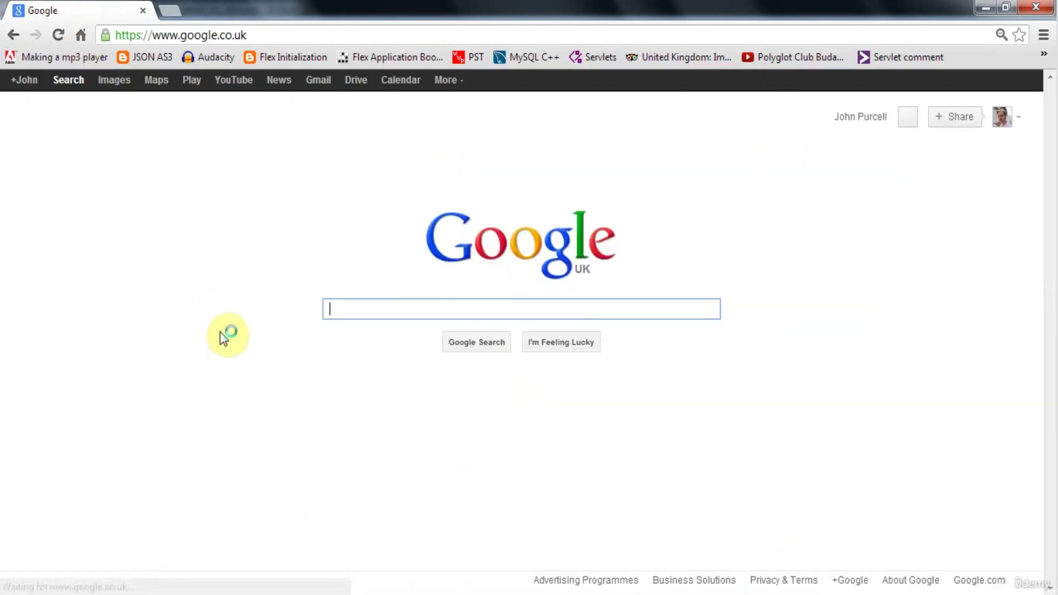
{"action": "type", "text": "e"}
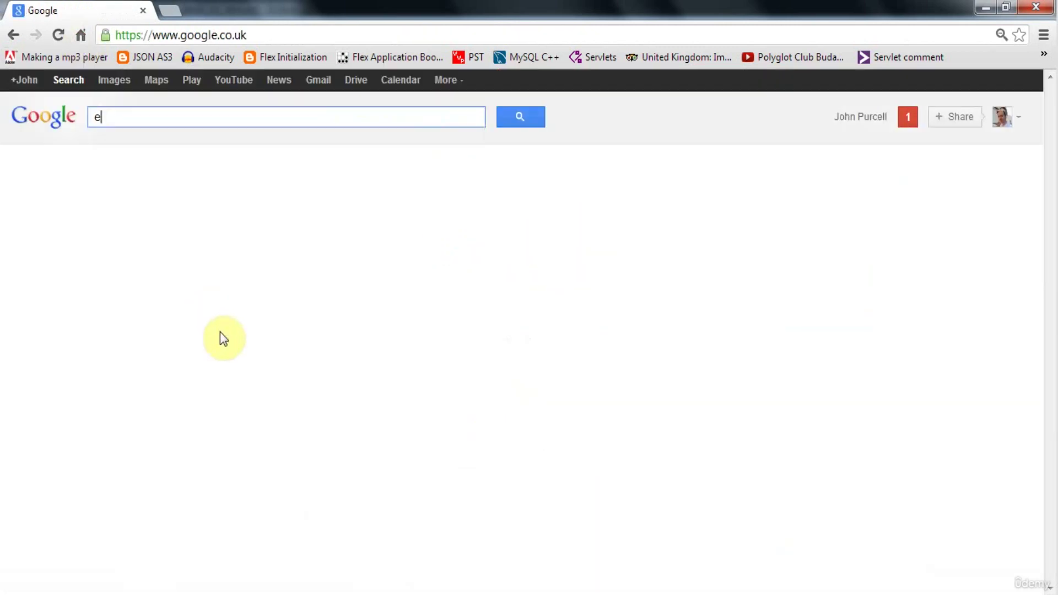
{"action": "type", "text": "clipse java ide"}
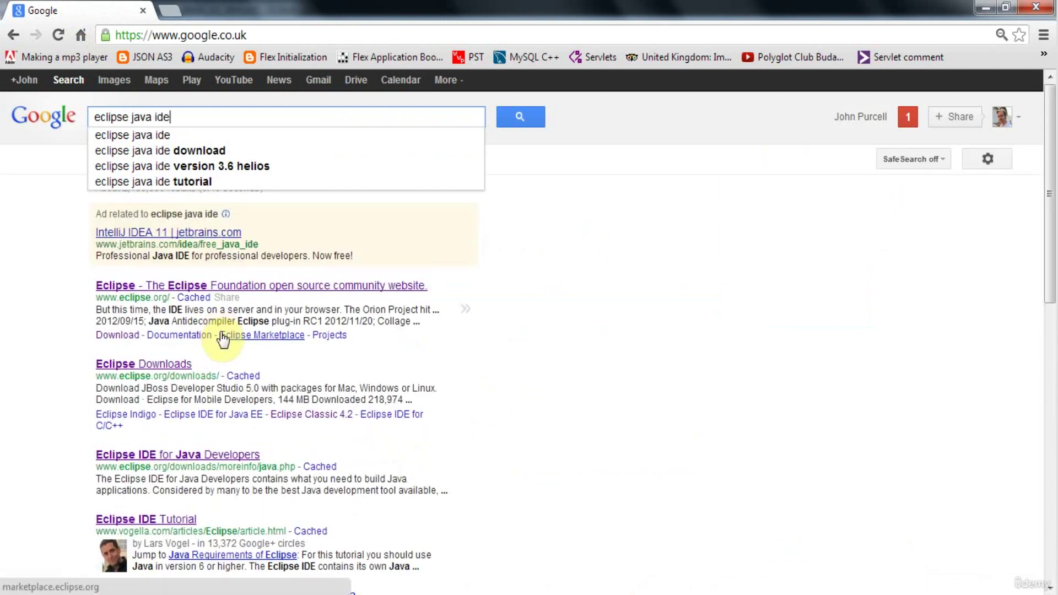
{"action": "key", "text": "Return"}
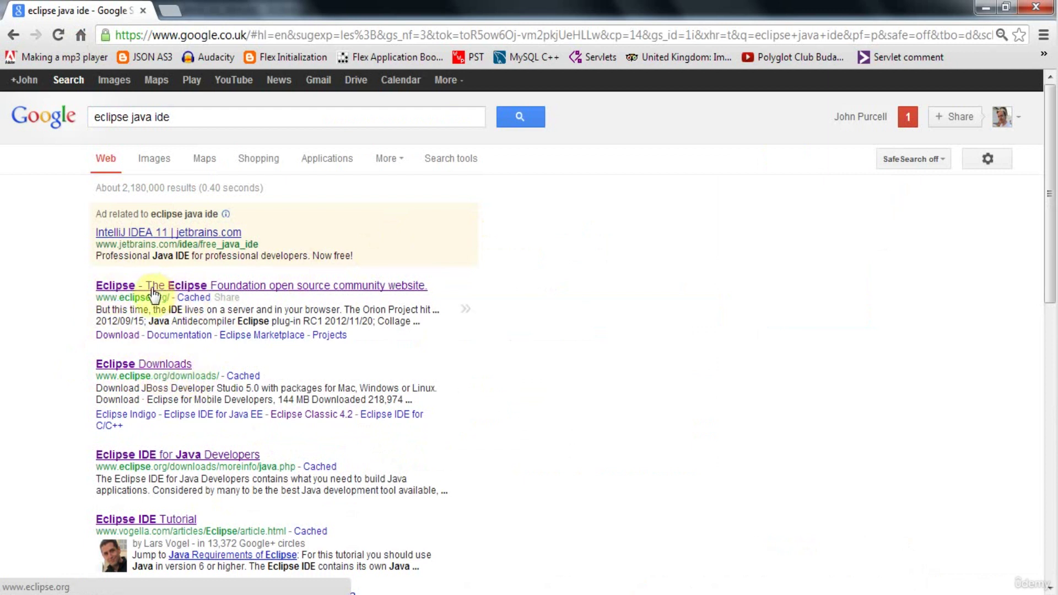
{"action": "left_click", "coordinate": [133, 369]}
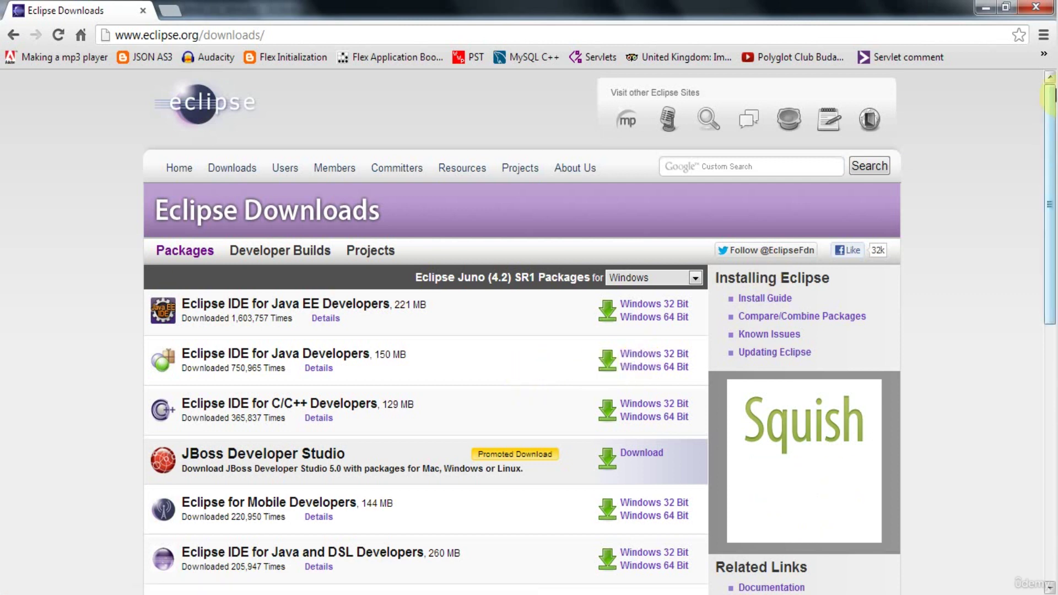
Scroll through the Juno (4.2) SR1 package list and leave the platform dropdown on Windows
{"action": "left_click_drag", "start_coordinate": [1055, 95], "coordinate": [1054, 216]}
{"action": "scroll", "coordinate": [1051, 215], "scroll_direction": "down", "scroll_amount": 5}
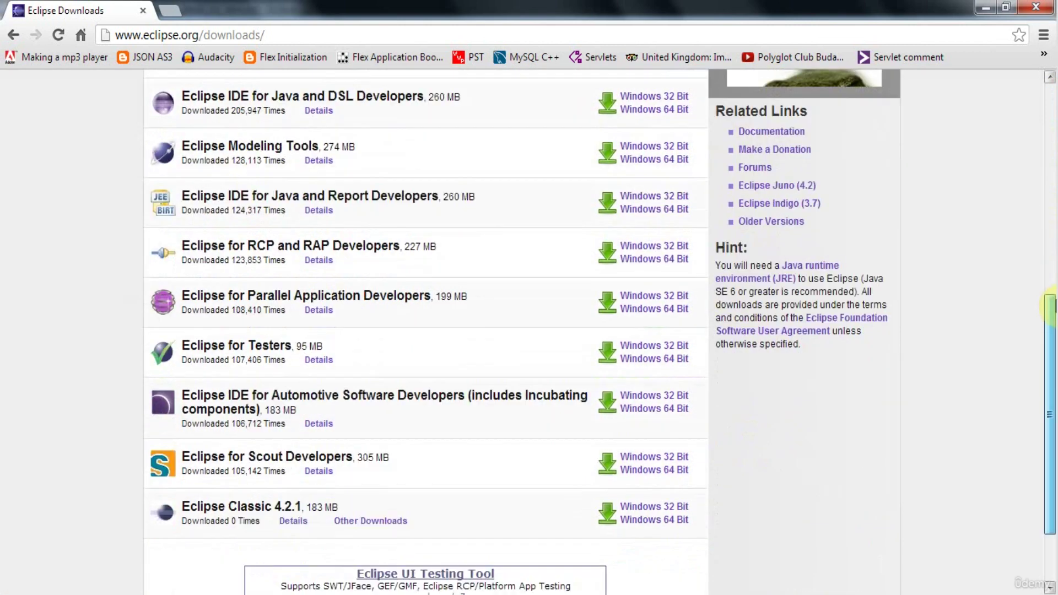
{"action": "scroll", "coordinate": [1047, 190], "scroll_direction": "up", "scroll_amount": 5}
{"action": "scroll", "coordinate": [1048, 166], "scroll_direction": "up", "scroll_amount": 4}
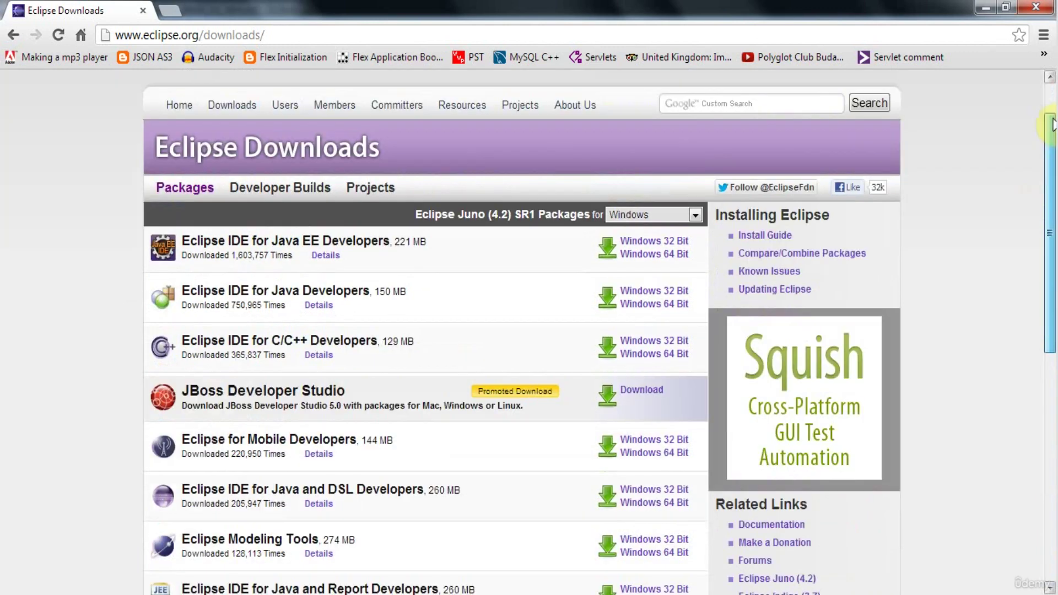
{"action": "scroll", "coordinate": [1053, 124], "scroll_direction": "up", "scroll_amount": 1}
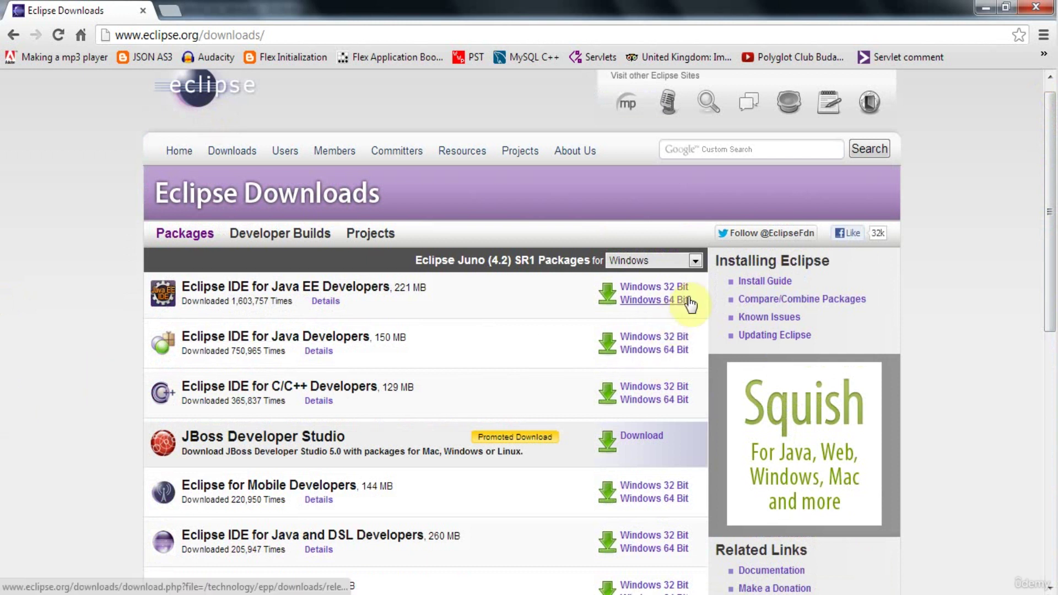
{"action": "left_click", "coordinate": [694, 264]}
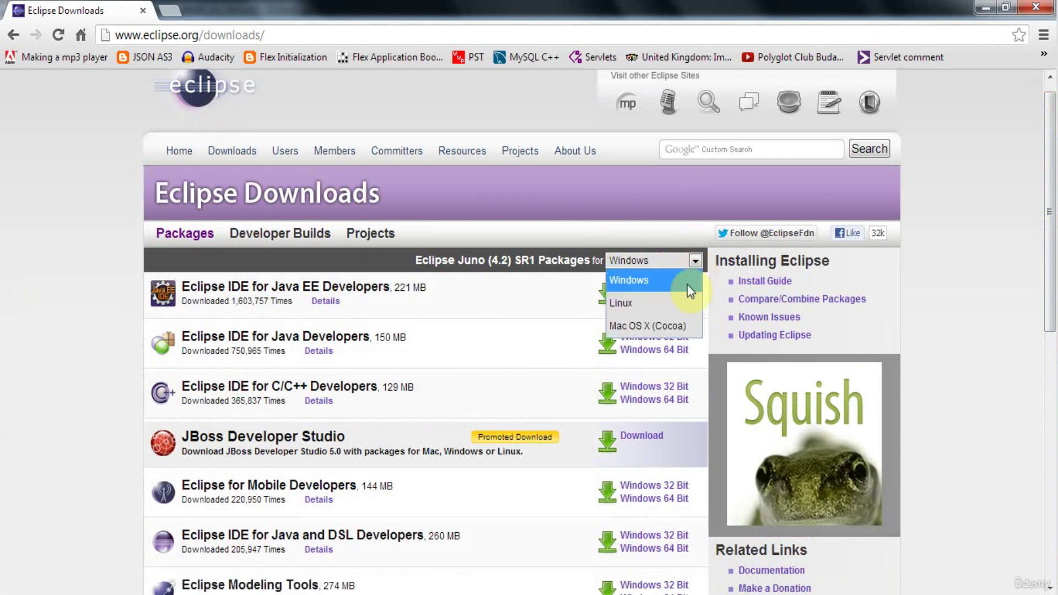
{"action": "left_click", "coordinate": [3, 207]}
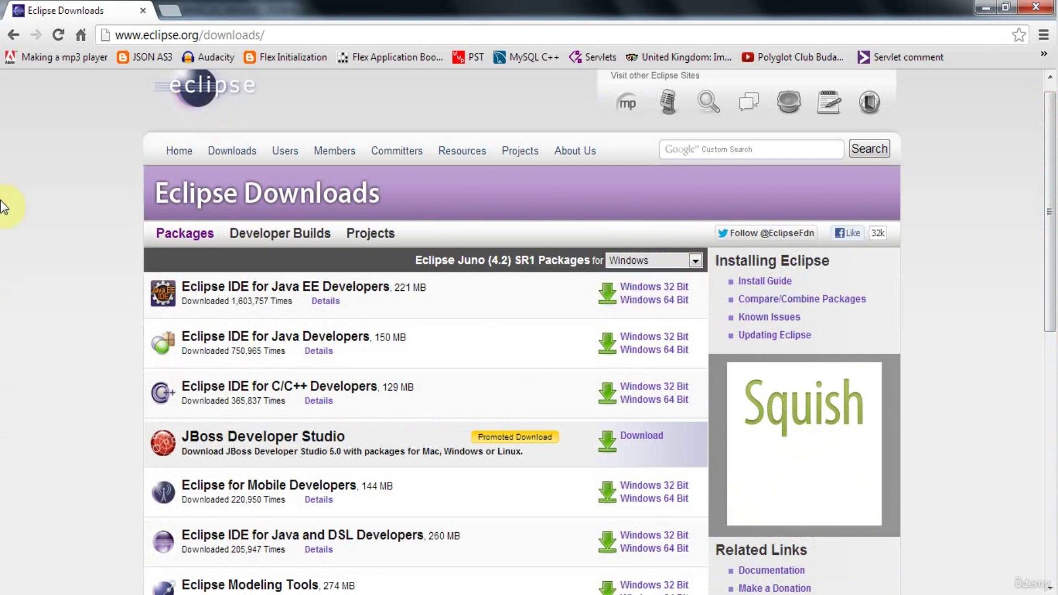